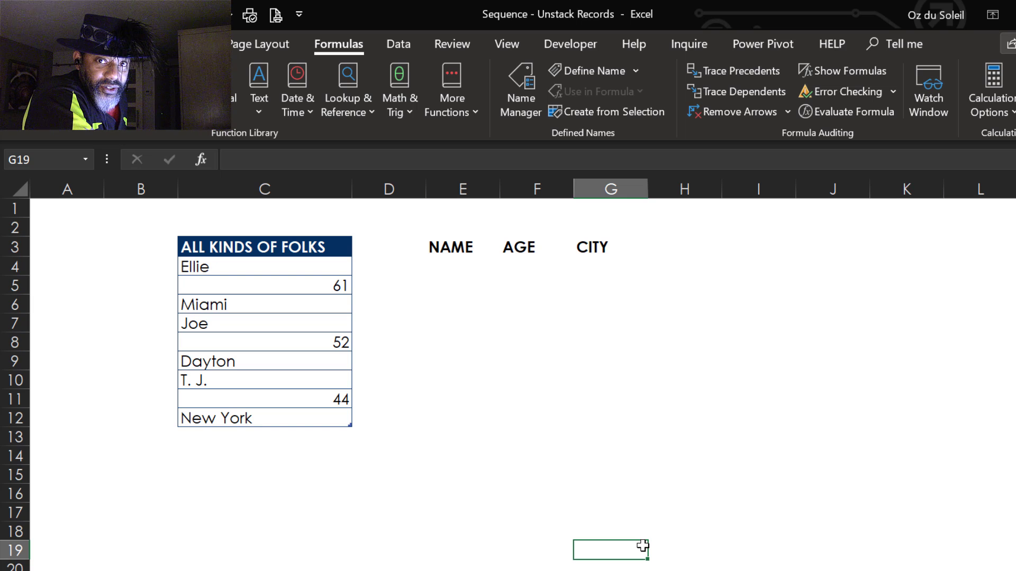
Enter =SEQUENCE(COUNTA(Table2[ALL KINDS OF FOLKS])/3,3) in E4, spilling 1–9 into a 3×3 grid
{"action": "left_click", "coordinate": [462, 266]}
{"action": "type", "text": "=seq"}
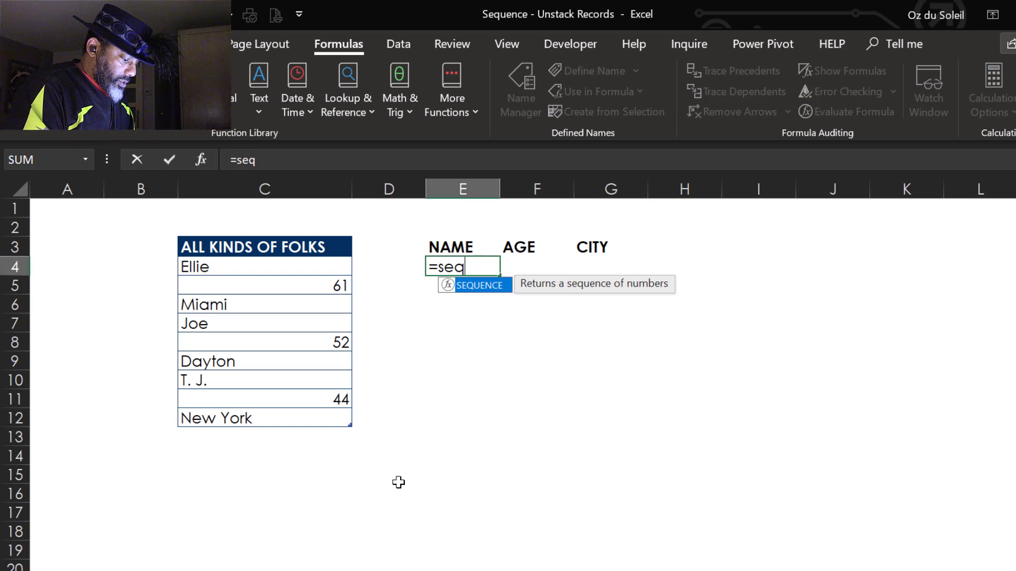
{"action": "key", "text": "Tab"}
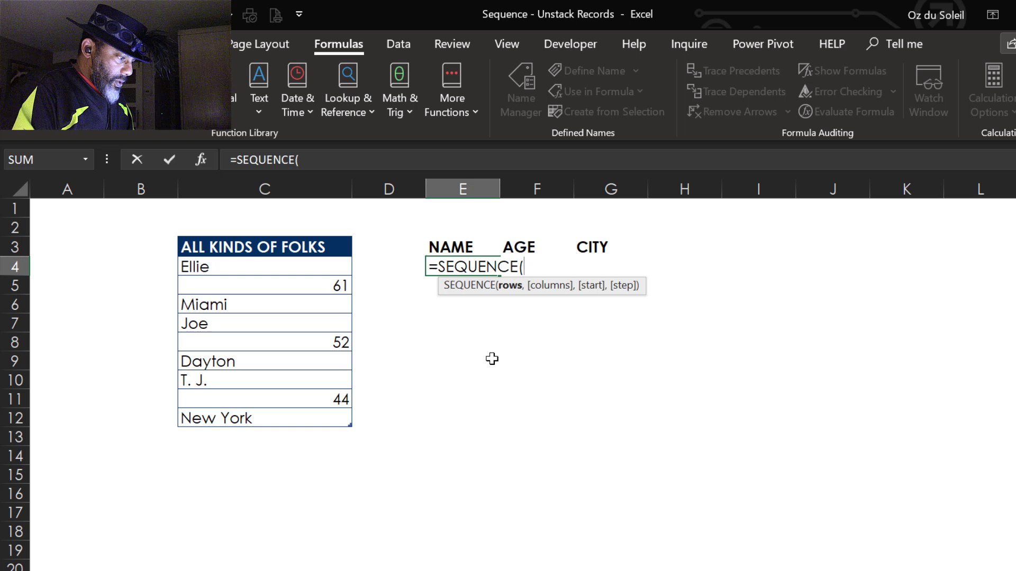
{"action": "type", "text": "counta("}
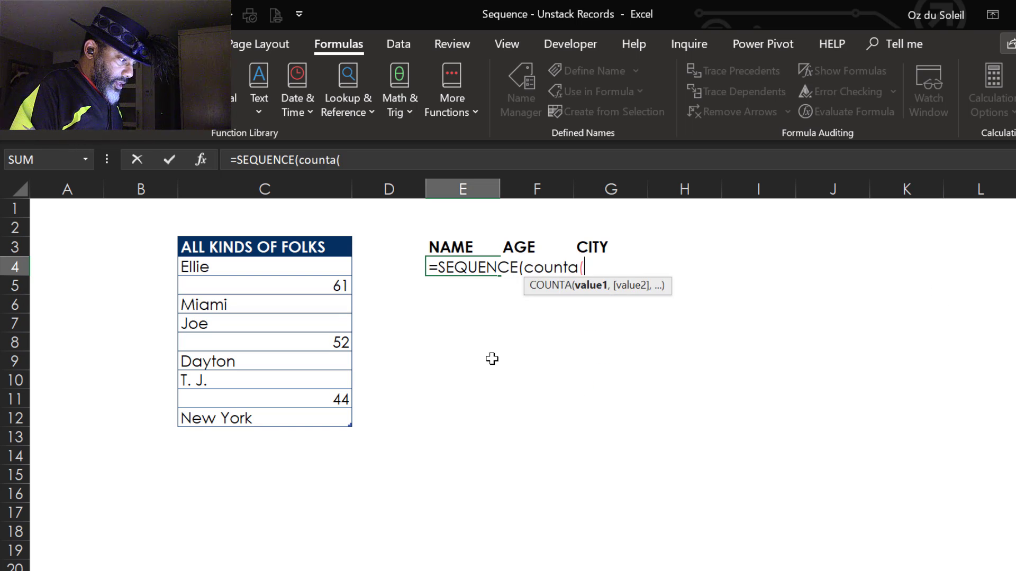
{"action": "left_click_drag", "start_coordinate": [288, 266], "coordinate": [282, 419]}
{"action": "type", "text": ")"}
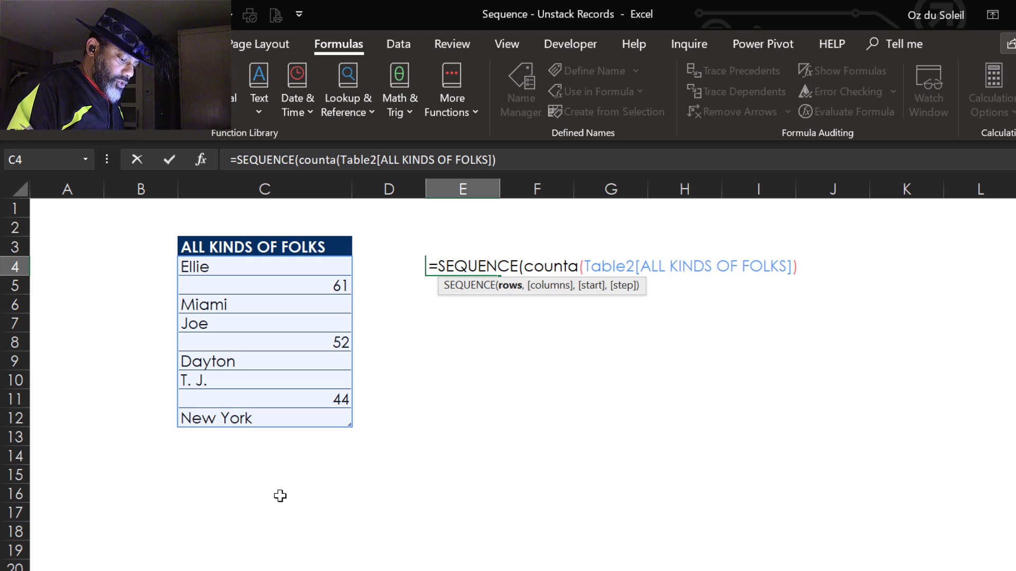
{"action": "type", "text": "/3"}
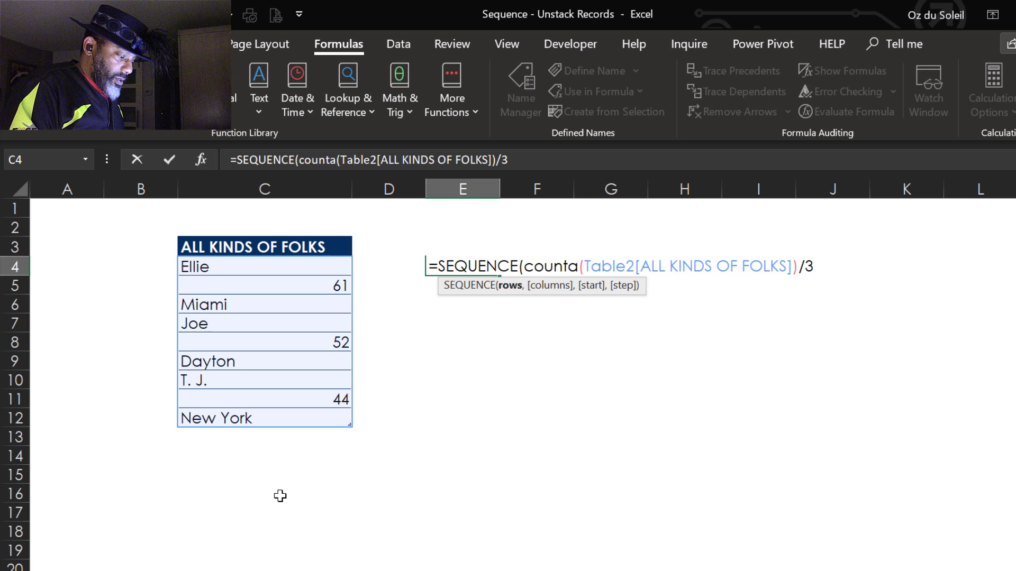
{"action": "type", "text": ",3"}
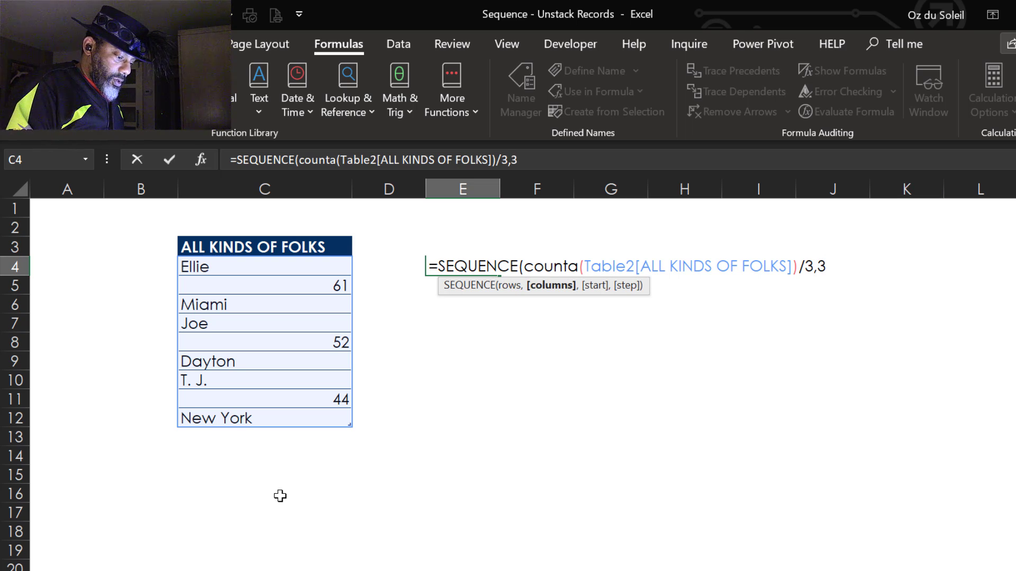
{"action": "type", "text": ")"}
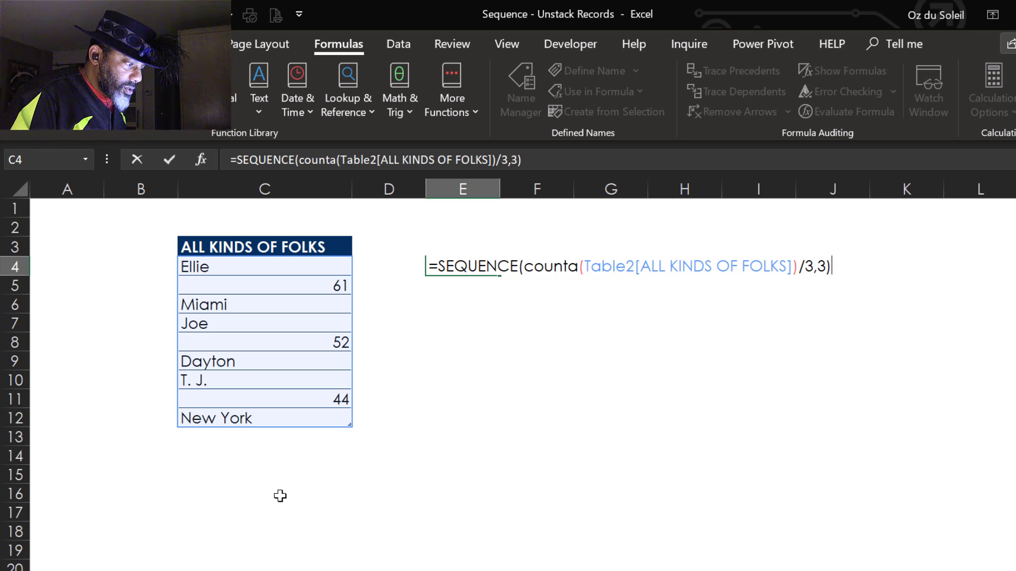
{"action": "key", "text": "Return"}
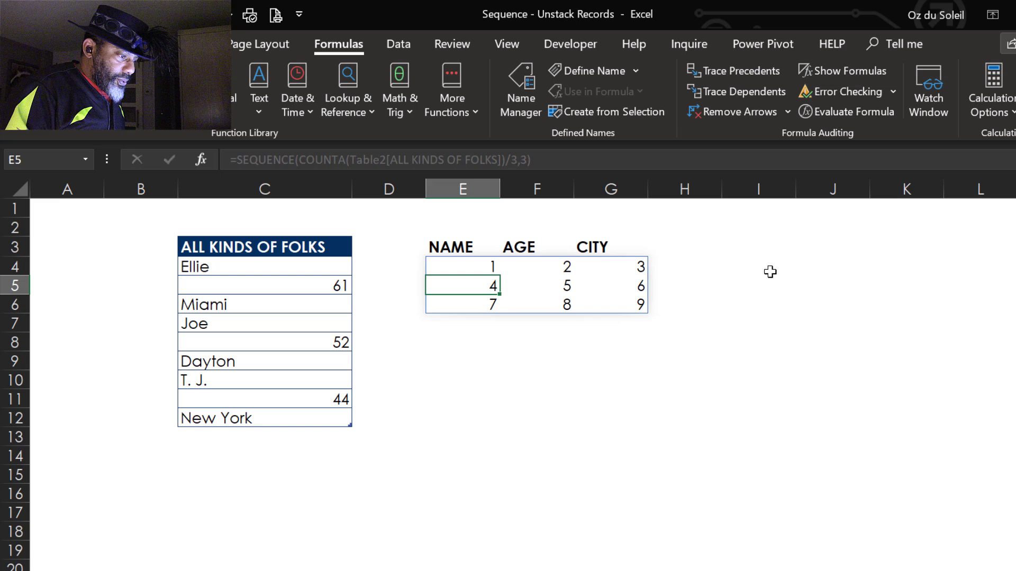
Enter =INDEX(Table2[ALL KINDS OF FOLKS],E4) in I4 so it returns Ellie
{"action": "left_click", "coordinate": [756, 261]}
{"action": "type", "text": "="}
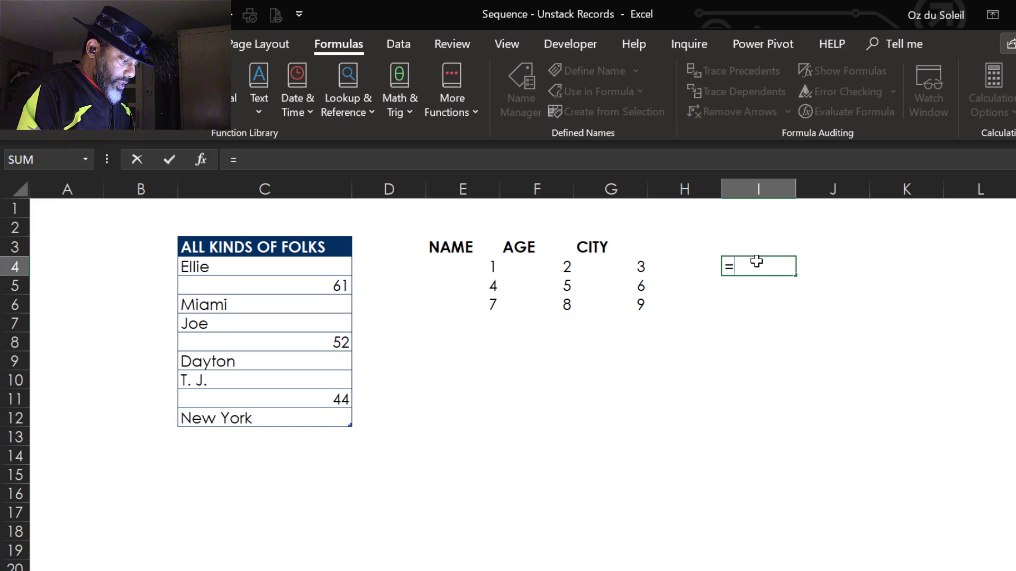
{"action": "type", "text": "index("}
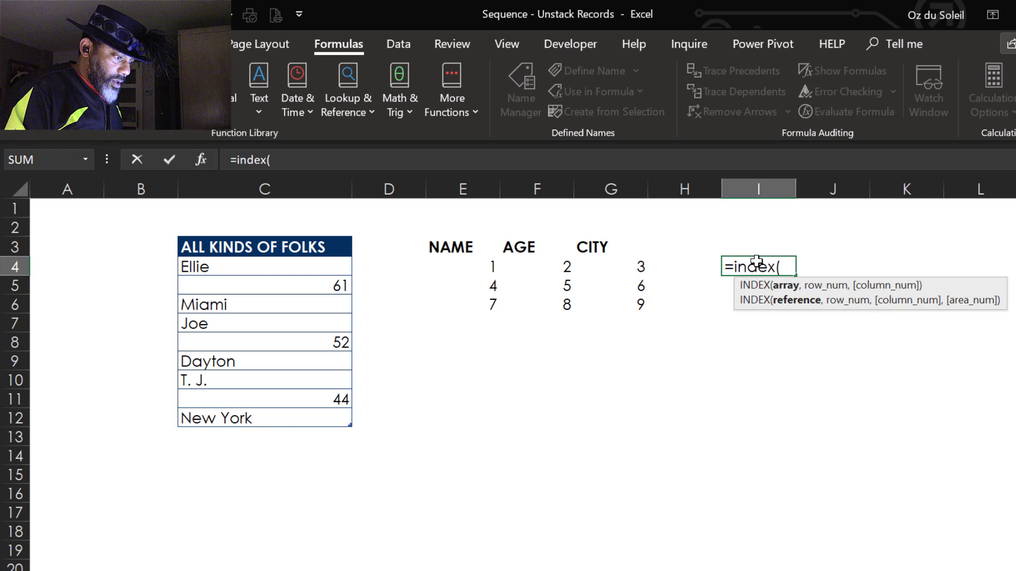
{"action": "left_click", "coordinate": [316, 266]}
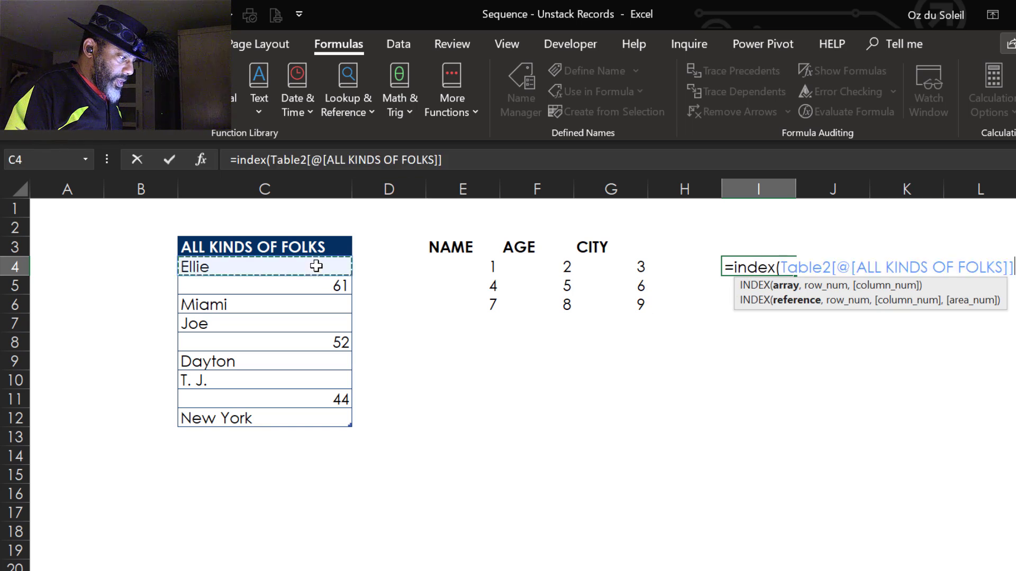
{"action": "left_click_drag", "start_coordinate": [316, 266], "coordinate": [297, 421]}
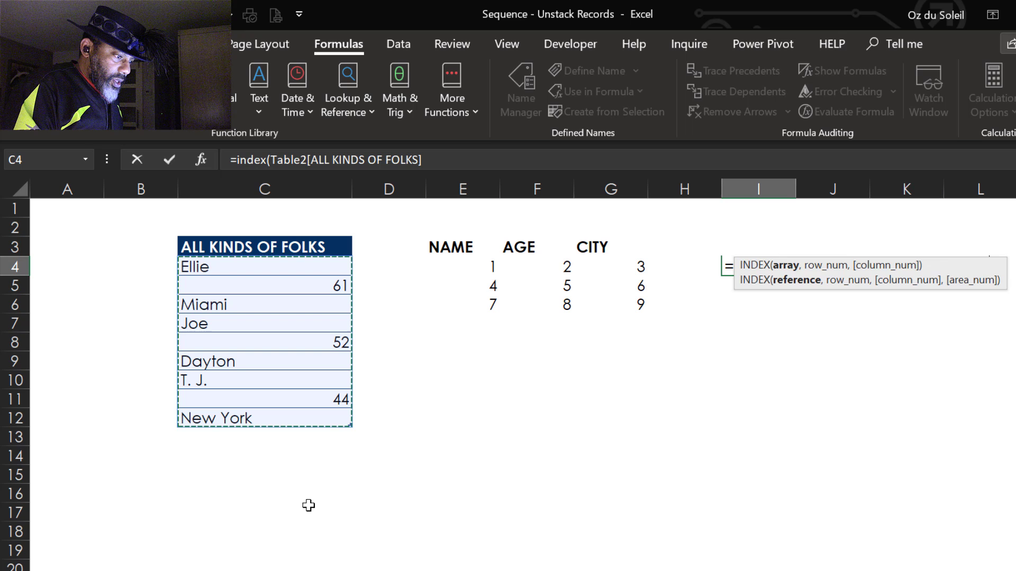
{"action": "type", "text": ","}
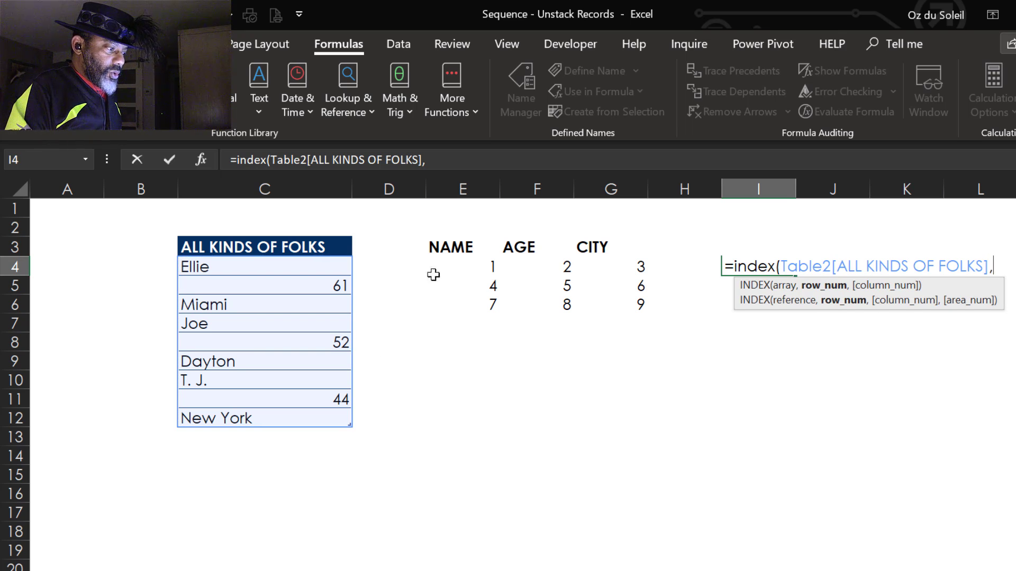
{"action": "left_click", "coordinate": [454, 266]}
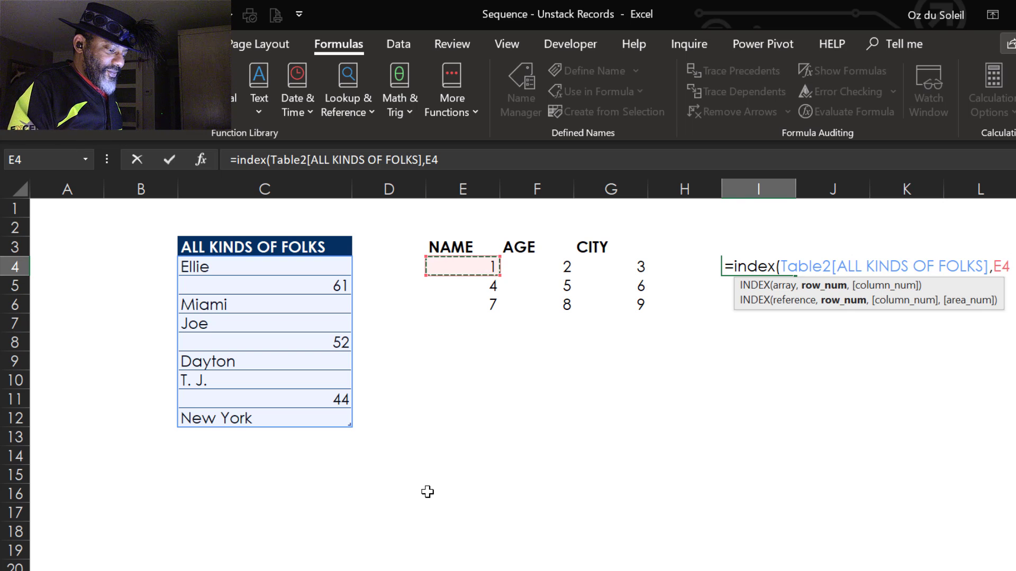
{"action": "type", "text": ")"}
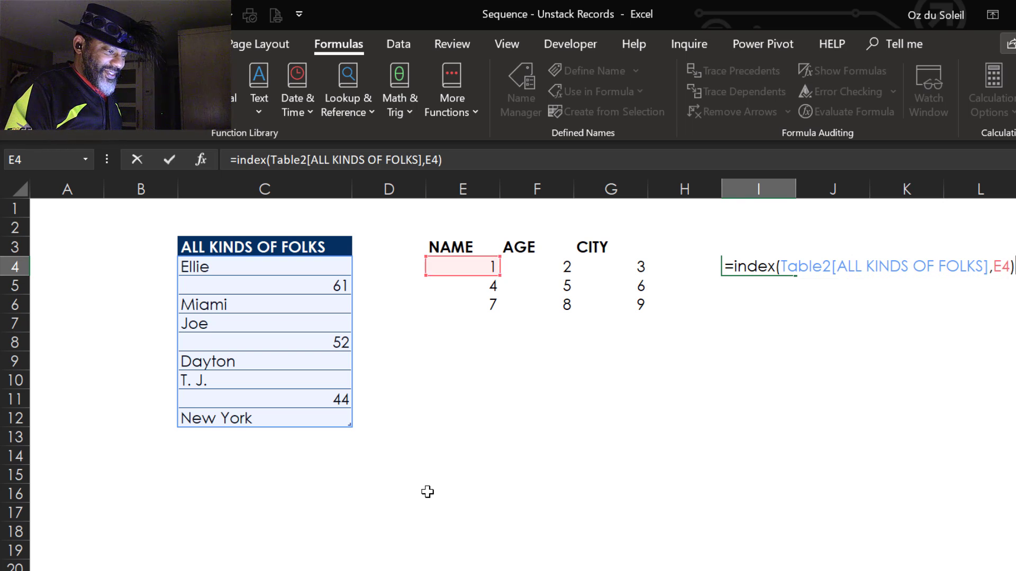
{"action": "key", "text": "Return"}
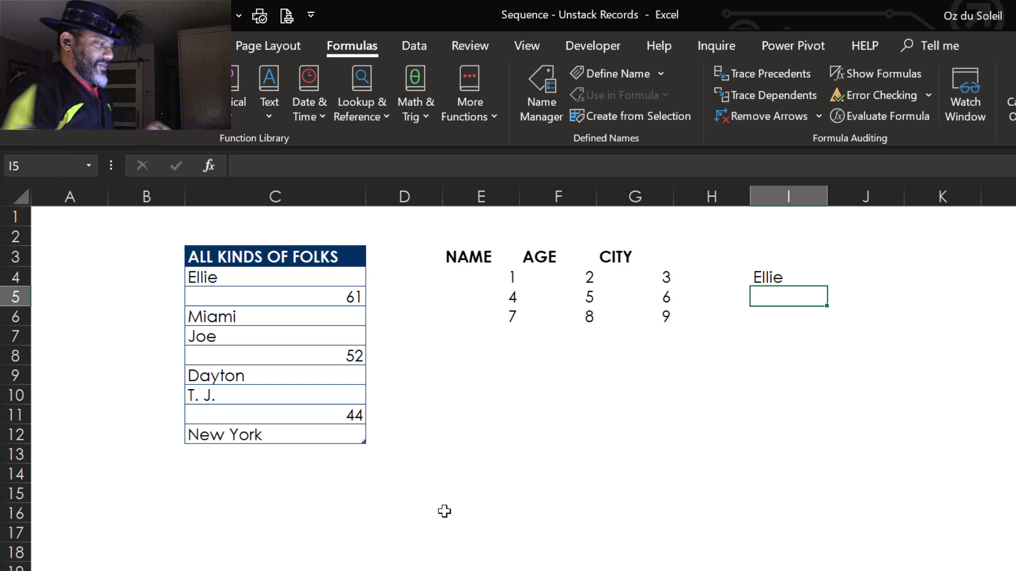
Change I4's reference from E4 to the spill range E4# so names, ages and cities fill I4:K6
{"action": "left_click", "coordinate": [768, 279]}
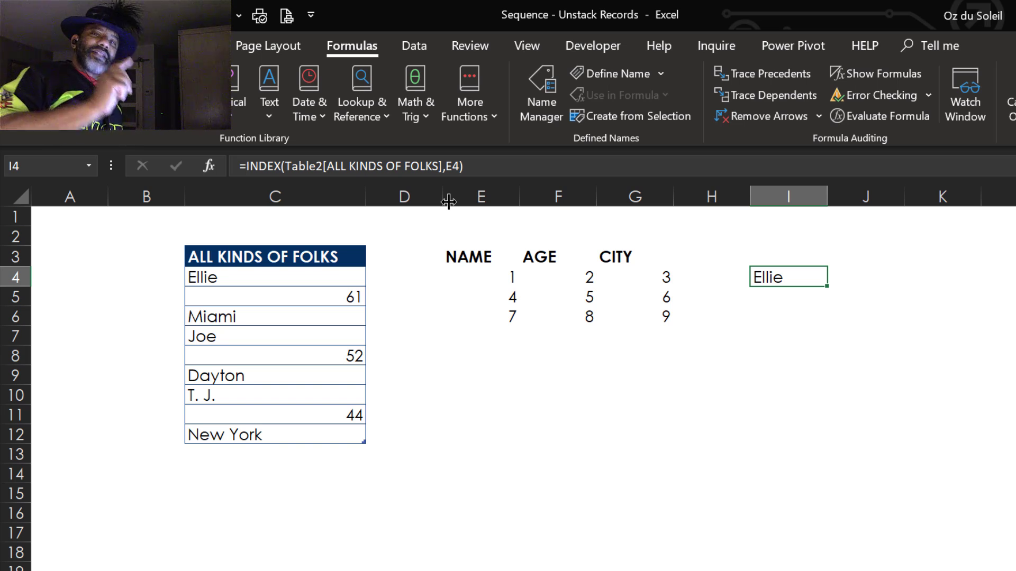
{"action": "key", "text": "F2"}
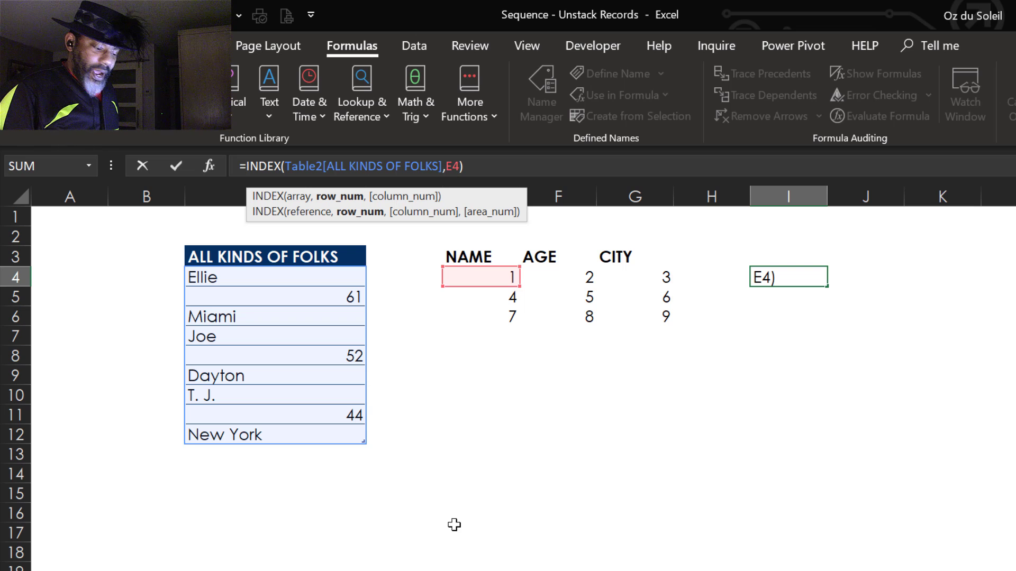
{"action": "type", "text": "#"}
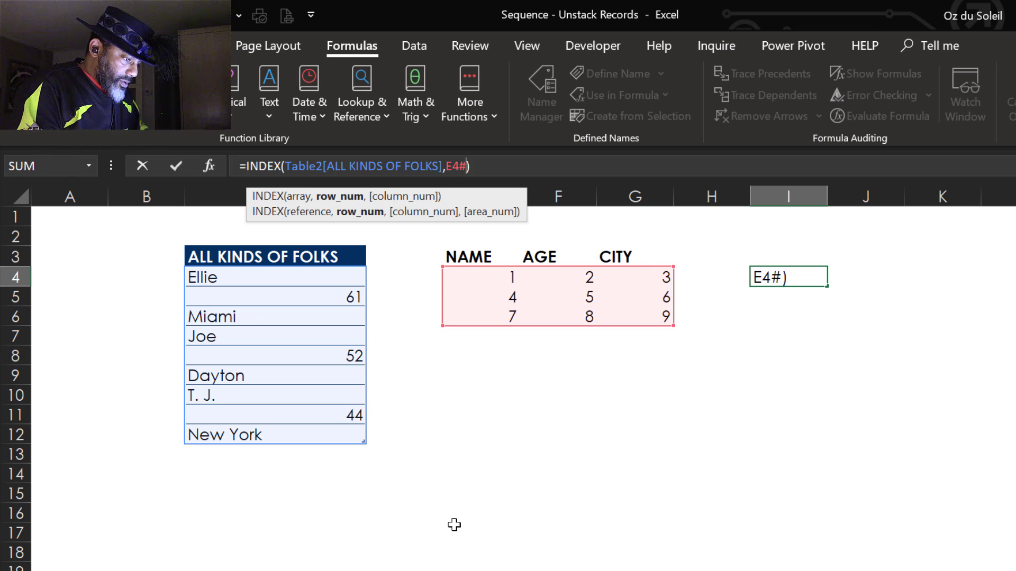
{"action": "key", "text": "Return"}
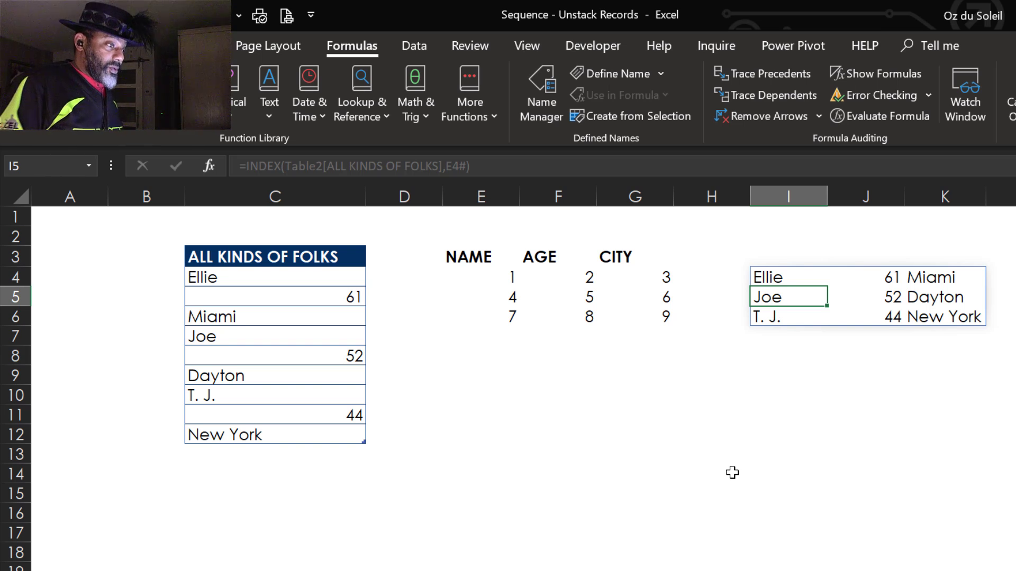
Open a second window of the workbook side by side and scroll down to the extra records
{"action": "left_click", "coordinate": [528, 46]}
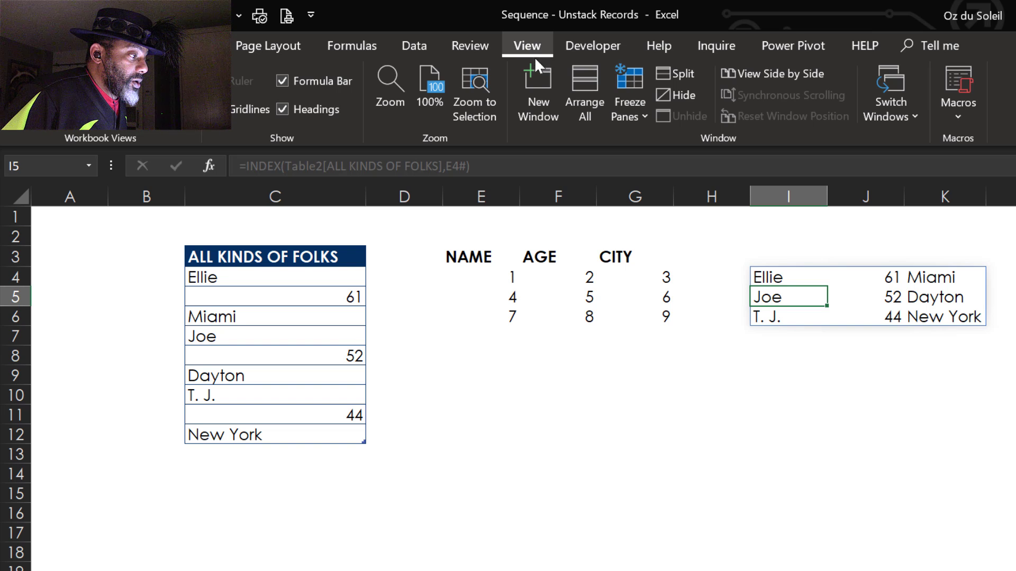
{"action": "left_click", "coordinate": [538, 90]}
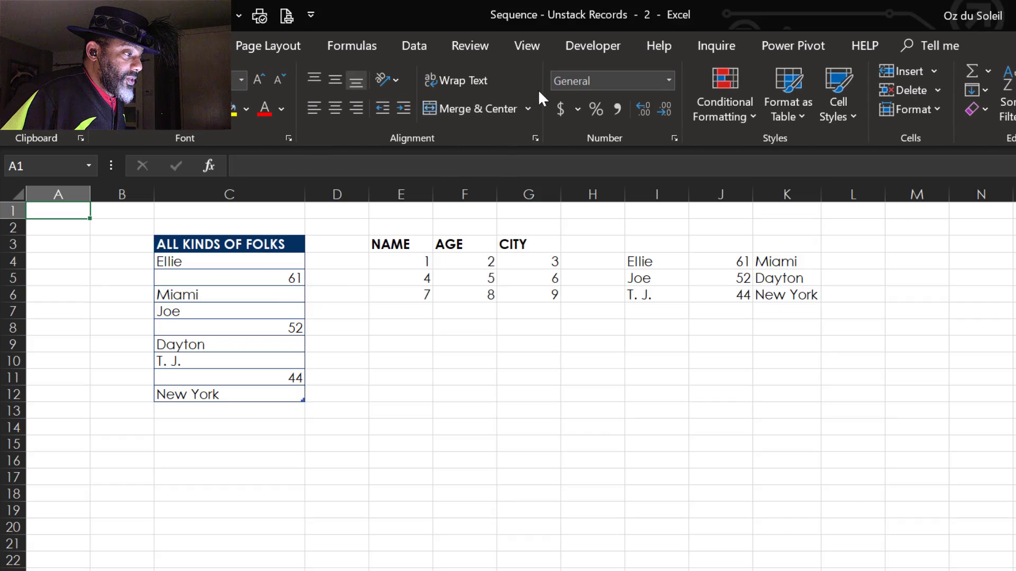
{"action": "double_click", "coordinate": [417, 12]}
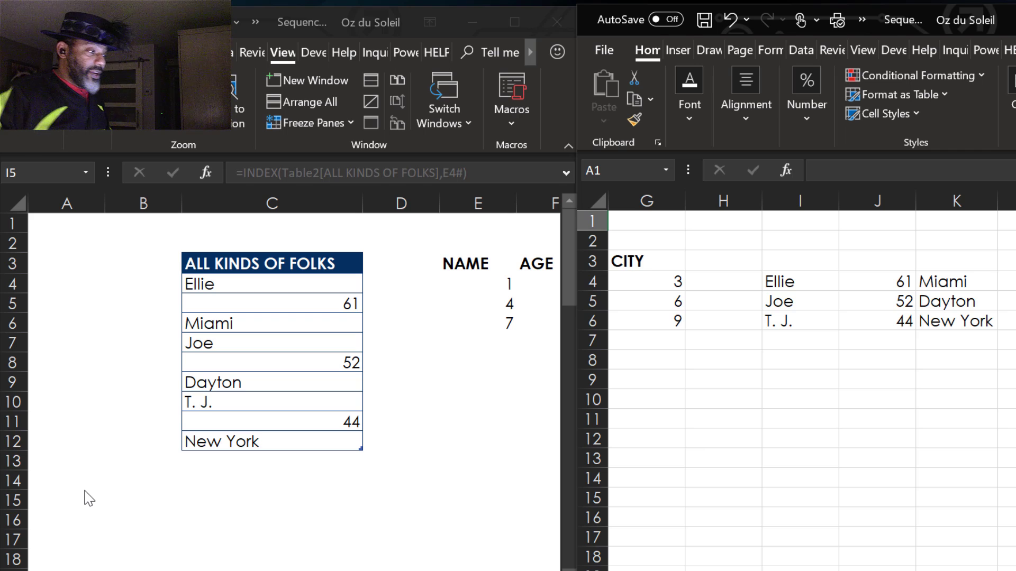
{"action": "scroll", "coordinate": [283, 463], "scroll_direction": "down", "scroll_amount": 5}
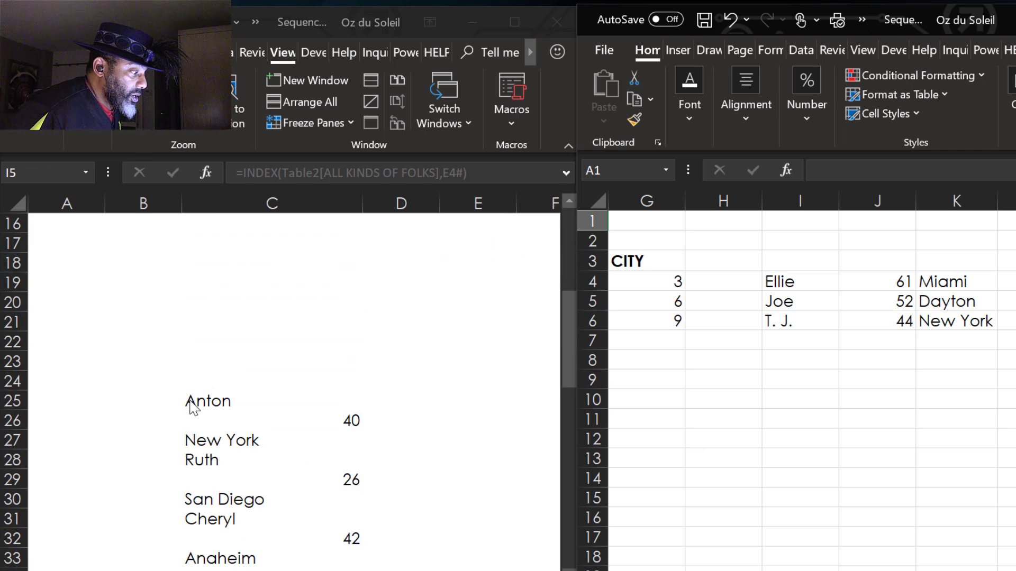
Move the extra records starting at Anton up to C13, directly under New York
{"action": "left_click", "coordinate": [200, 400]}
{"action": "left_click_drag", "start_coordinate": [200, 400], "coordinate": [217, 519]}
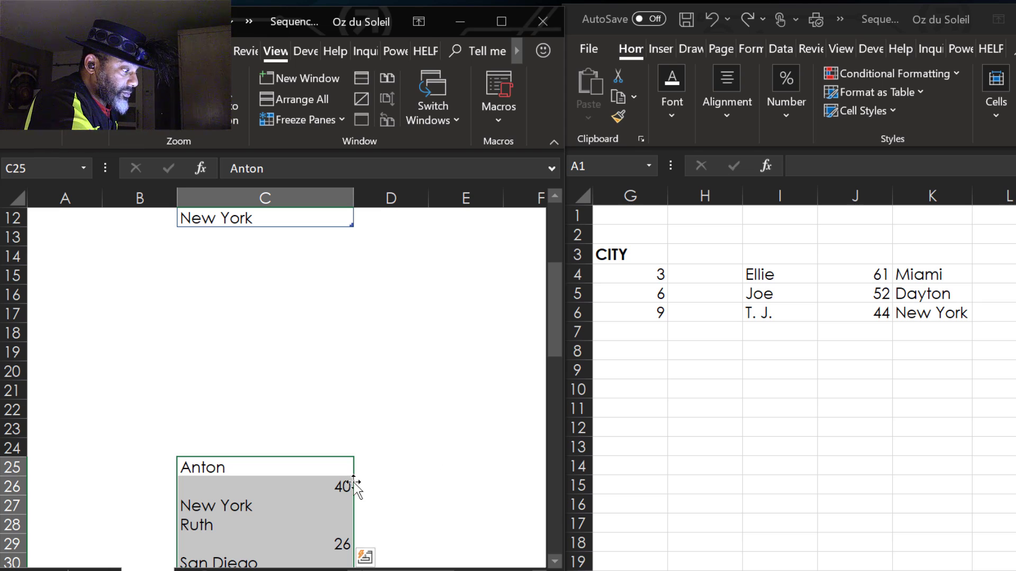
{"action": "left_click_drag", "start_coordinate": [308, 460], "coordinate": [315, 235]}
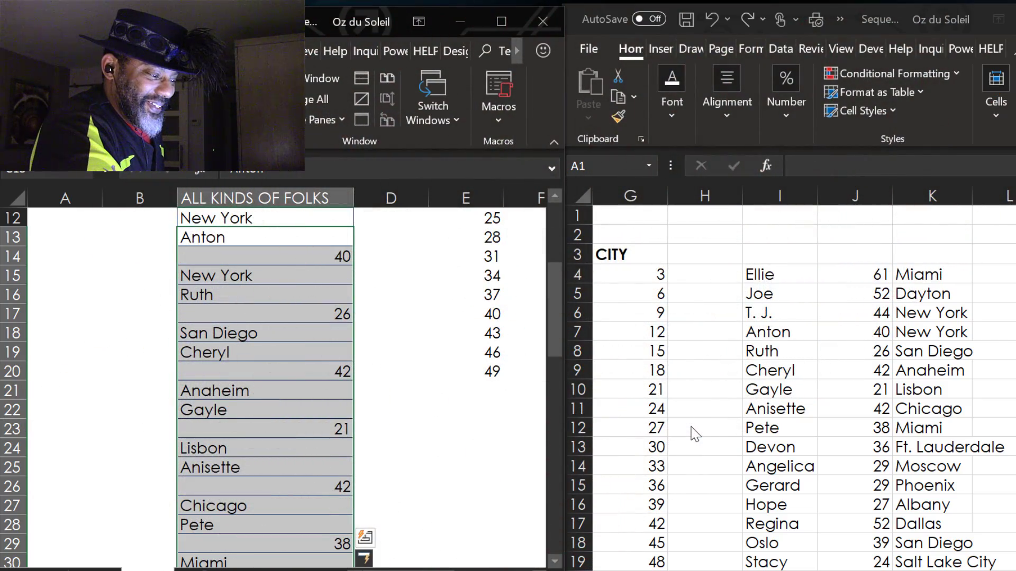
{"action": "scroll", "coordinate": [694, 434], "scroll_direction": "down", "scroll_amount": 2}
{"action": "scroll", "coordinate": [694, 434], "scroll_direction": "up", "scroll_amount": 1}
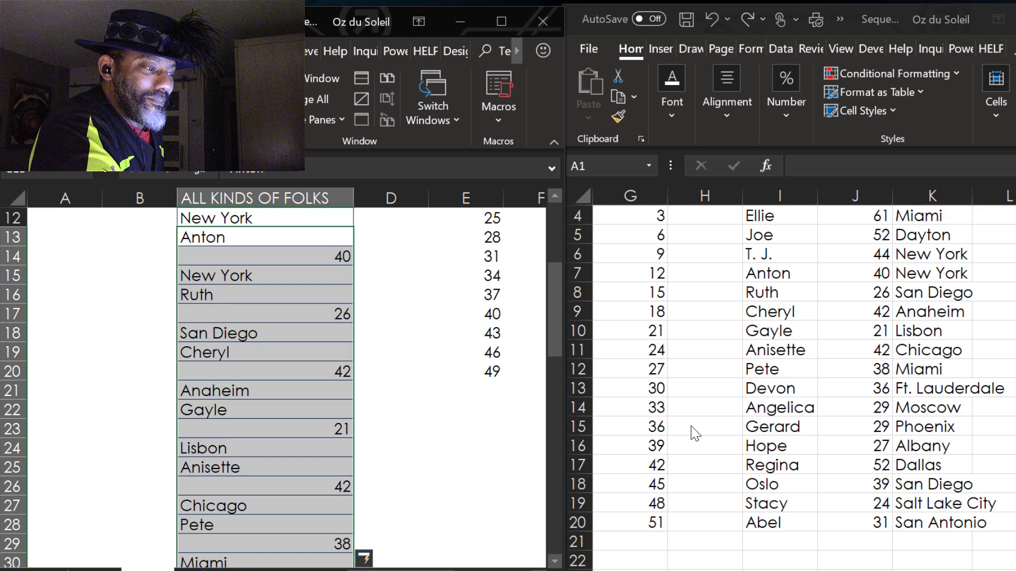
{"action": "scroll", "coordinate": [695, 434], "scroll_direction": "up", "scroll_amount": 1}
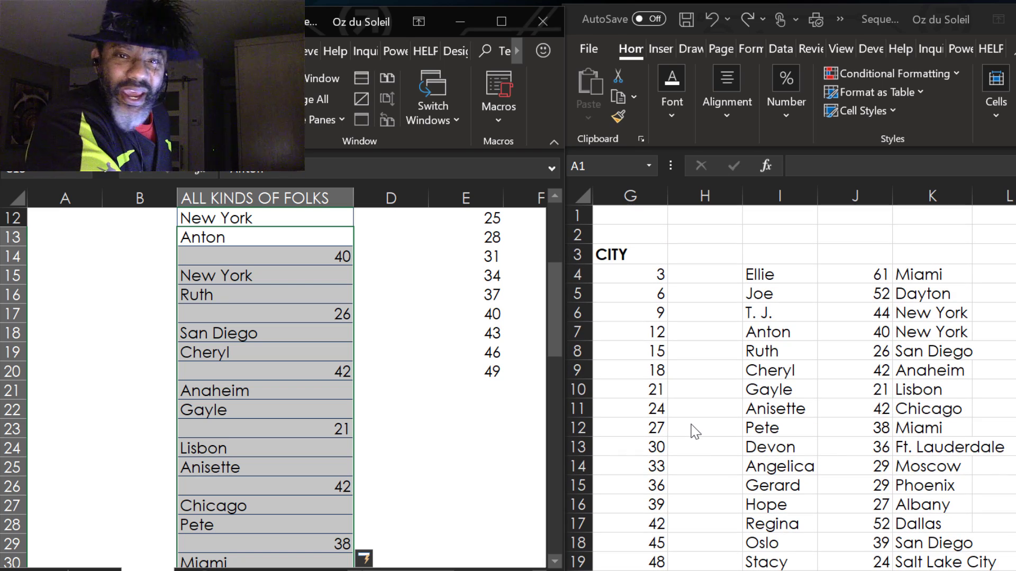